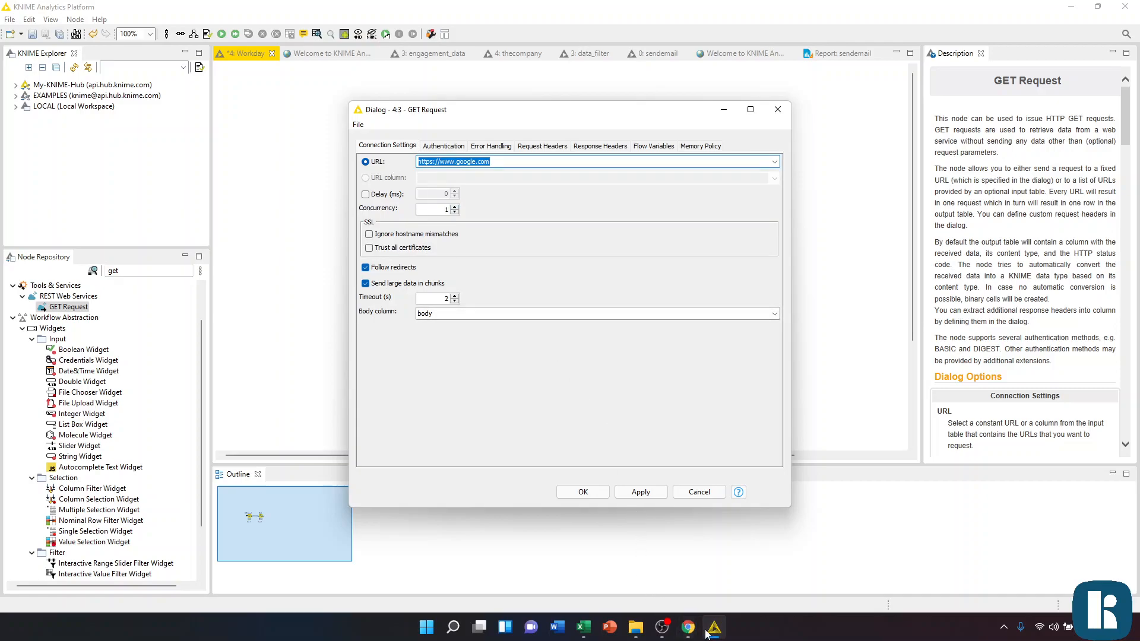
Switch to Chrome and find the JSON endpoint example in Workato's Workday Report-as-a-Service documentation
click(688, 631)
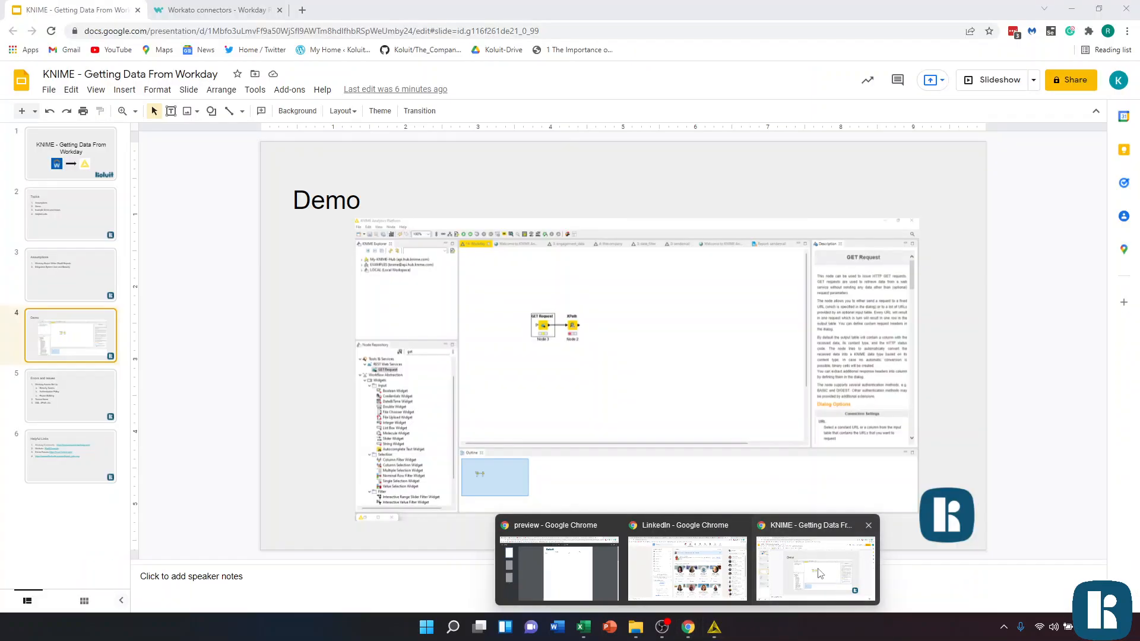
click(821, 574)
click(222, 7)
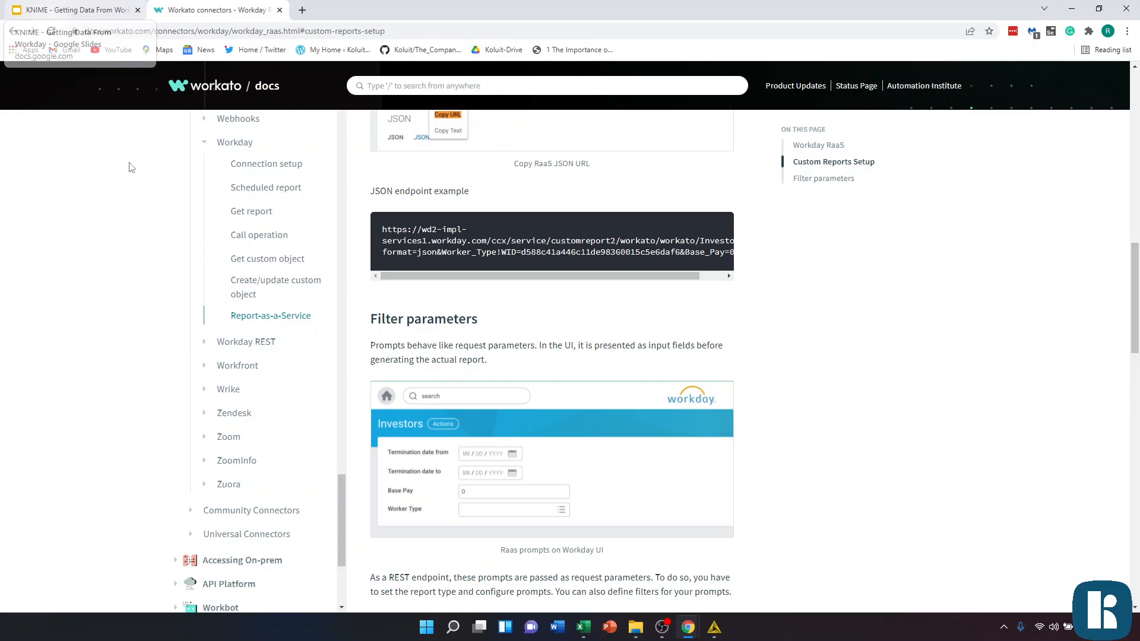
scroll(445, 264, up, 5)
scroll(411, 259, up, 8)
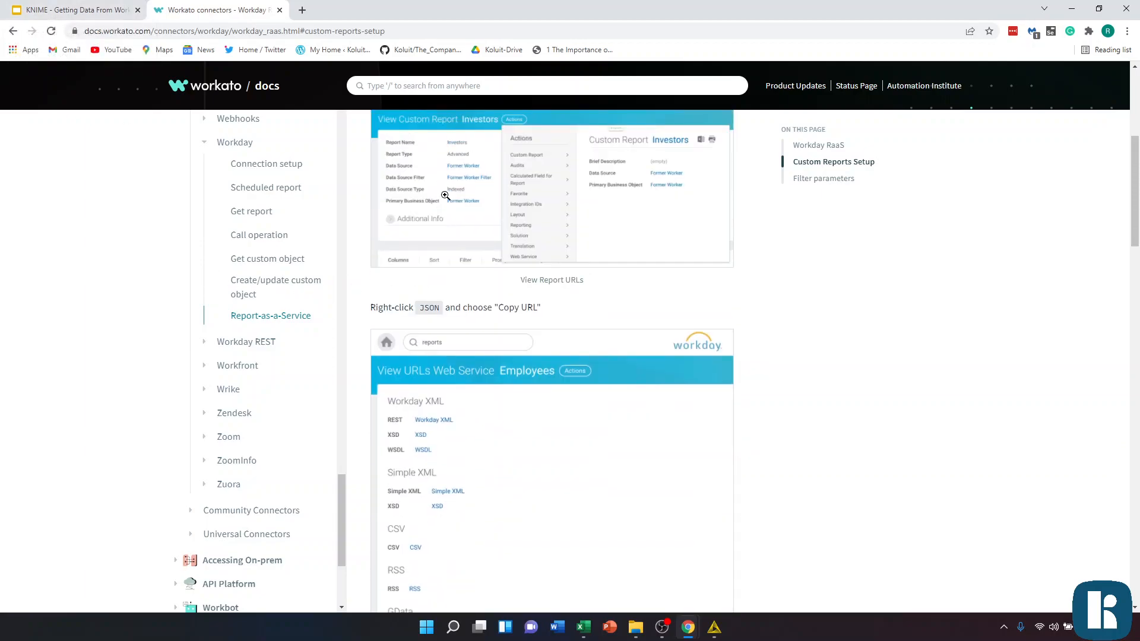
scroll(486, 383, down, 5)
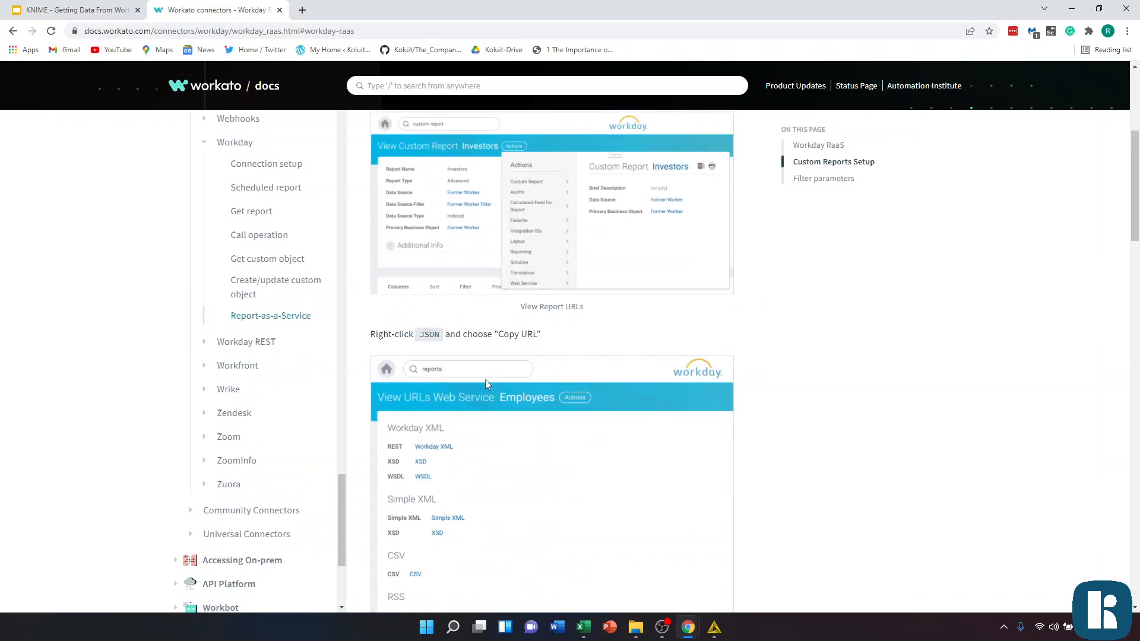
scroll(481, 374, down, 8)
scroll(475, 365, down, 1)
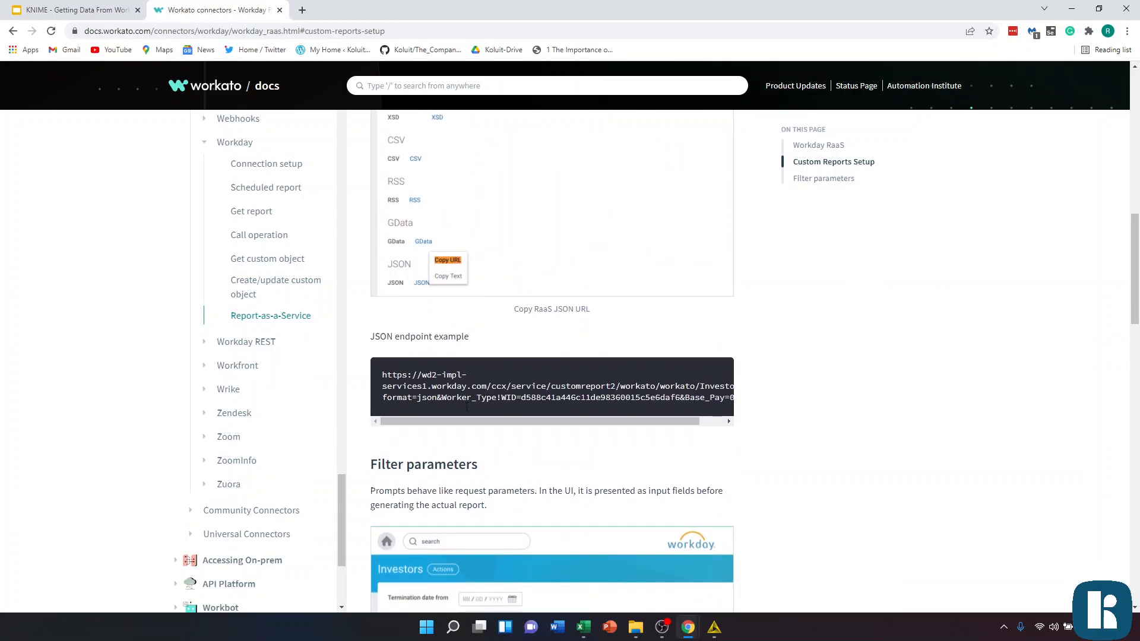
Examine the example RaaS endpoint URL, its format=json parameter, and the report formats illustrated above it
drag(378, 380, 747, 426)
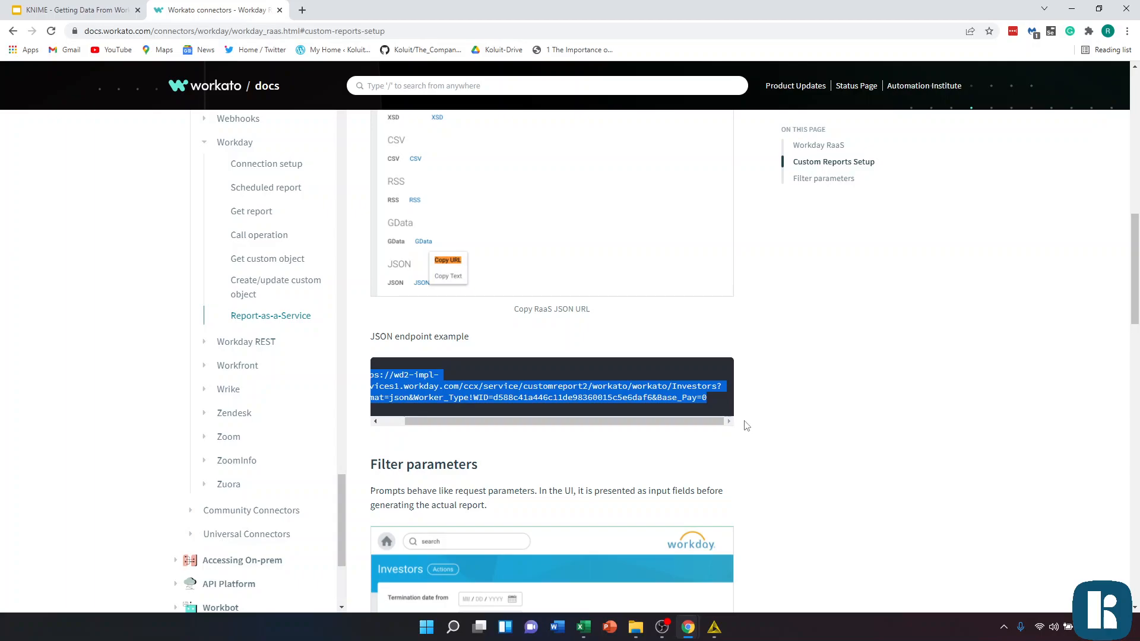
drag(677, 422, 569, 419)
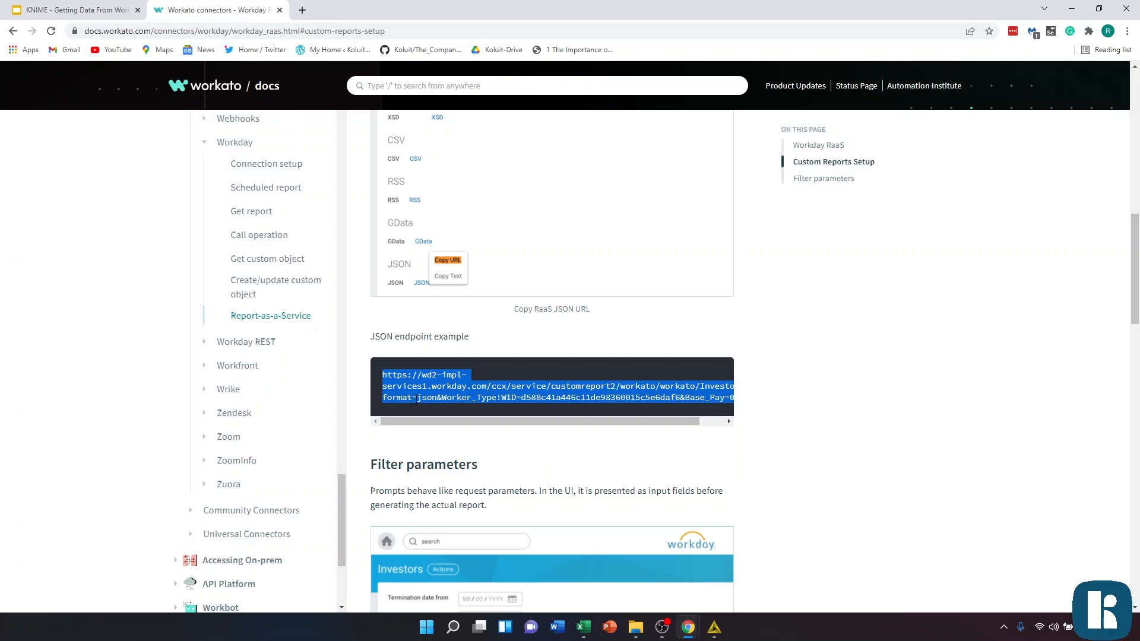
double_click(423, 398)
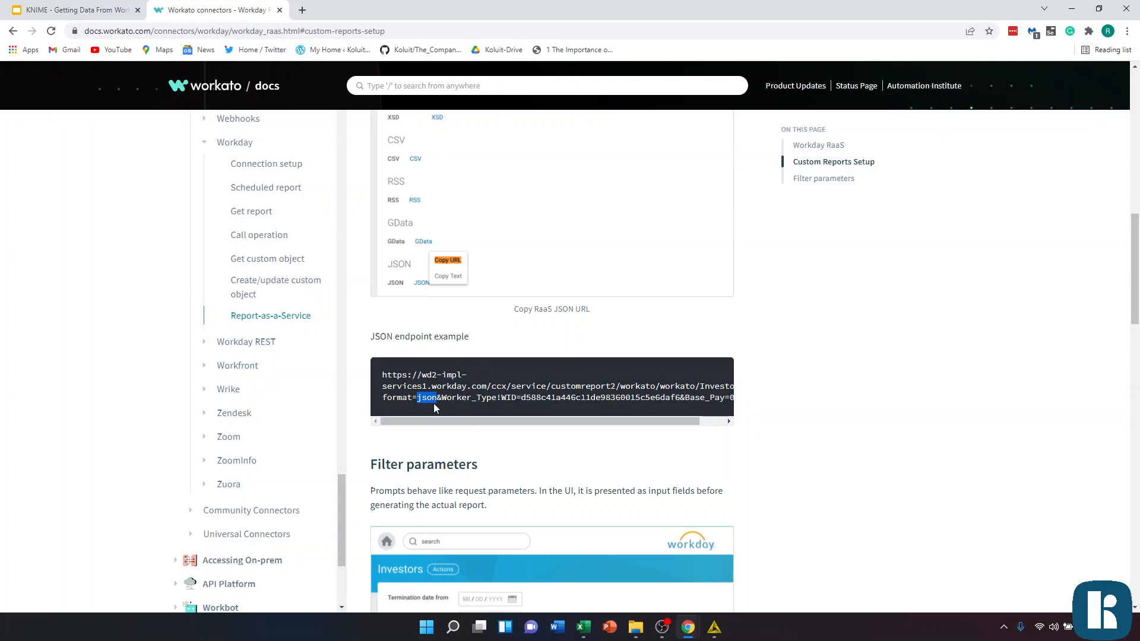
scroll(433, 405, up, 3)
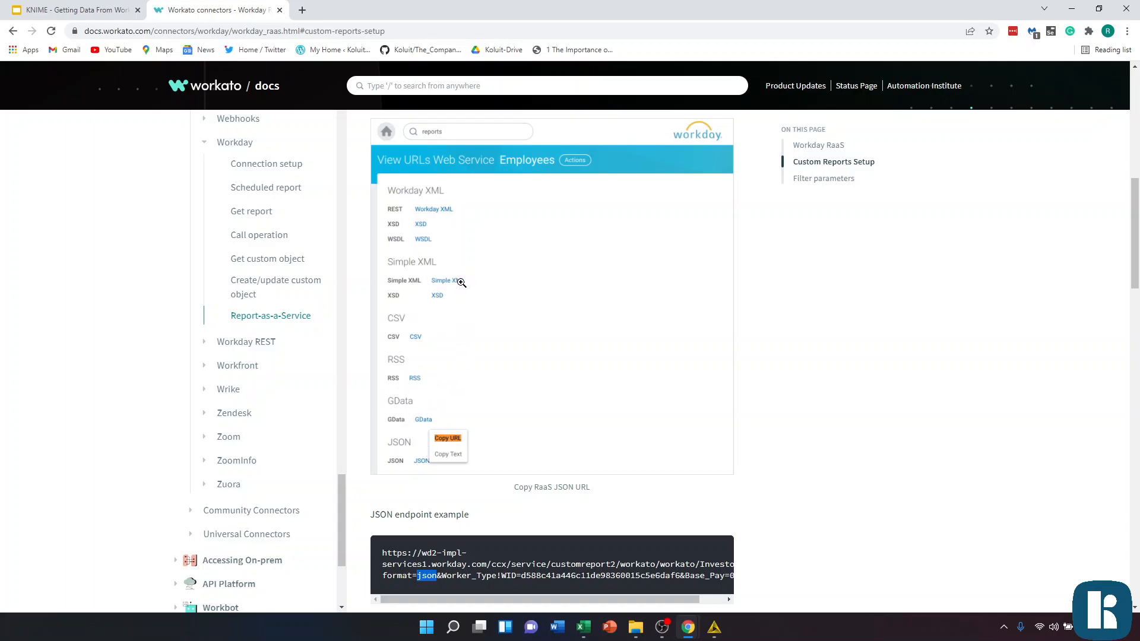
scroll(504, 388, down, 2)
scroll(410, 273, up, 1)
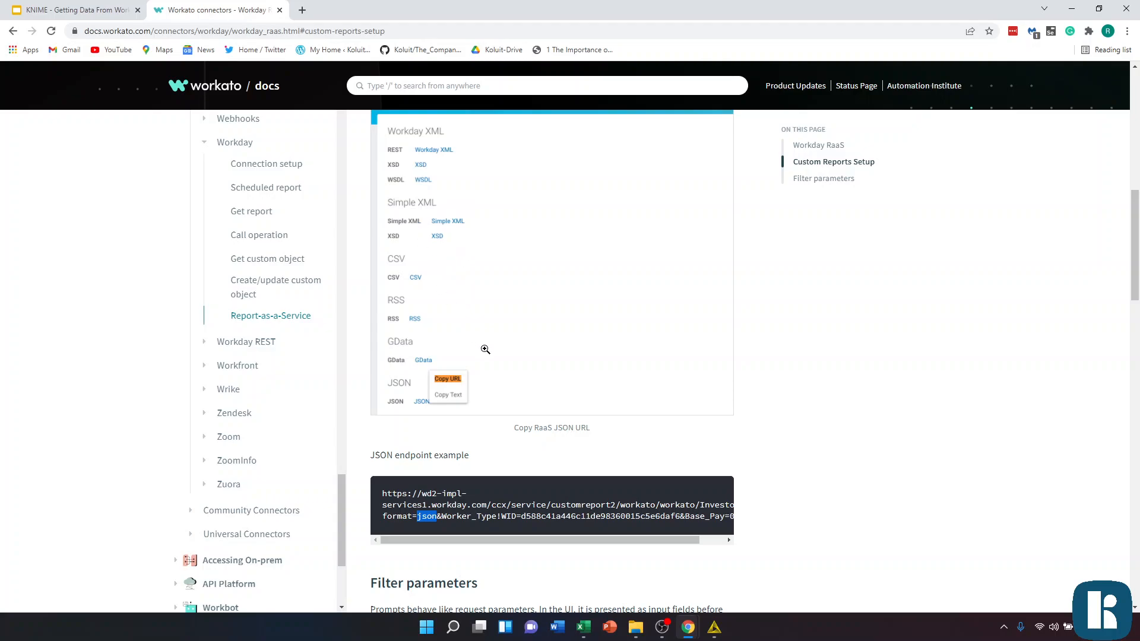
scroll(412, 325, up, 1)
scroll(428, 380, down, 2)
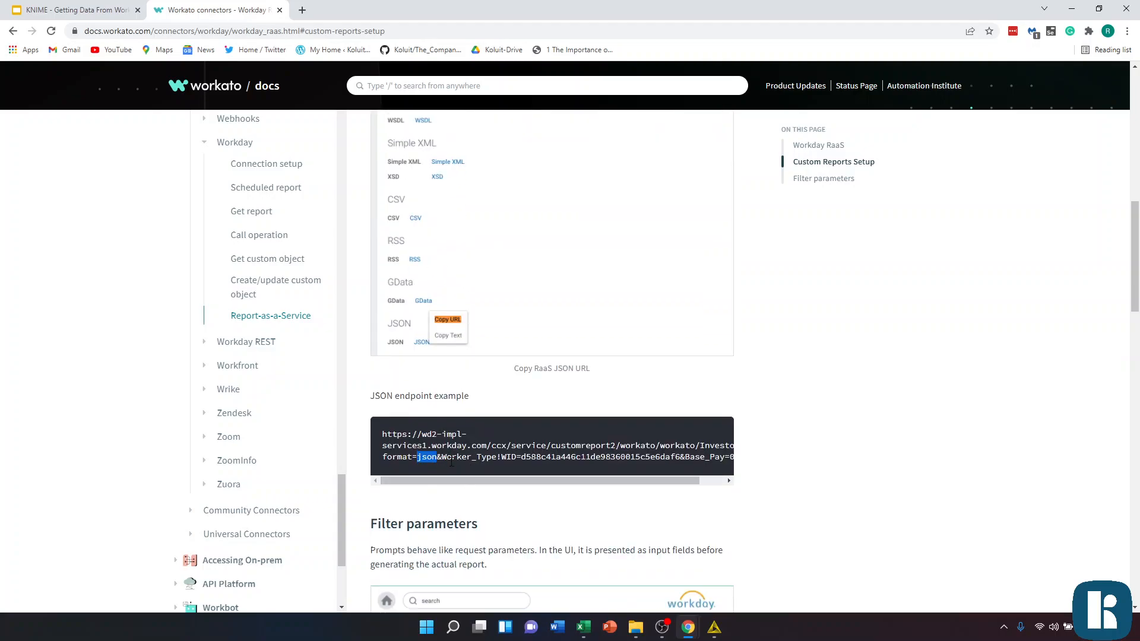
Switch back to KNIME and set the GET Request node's authentication to Basic with the username and password option
click(117, 6)
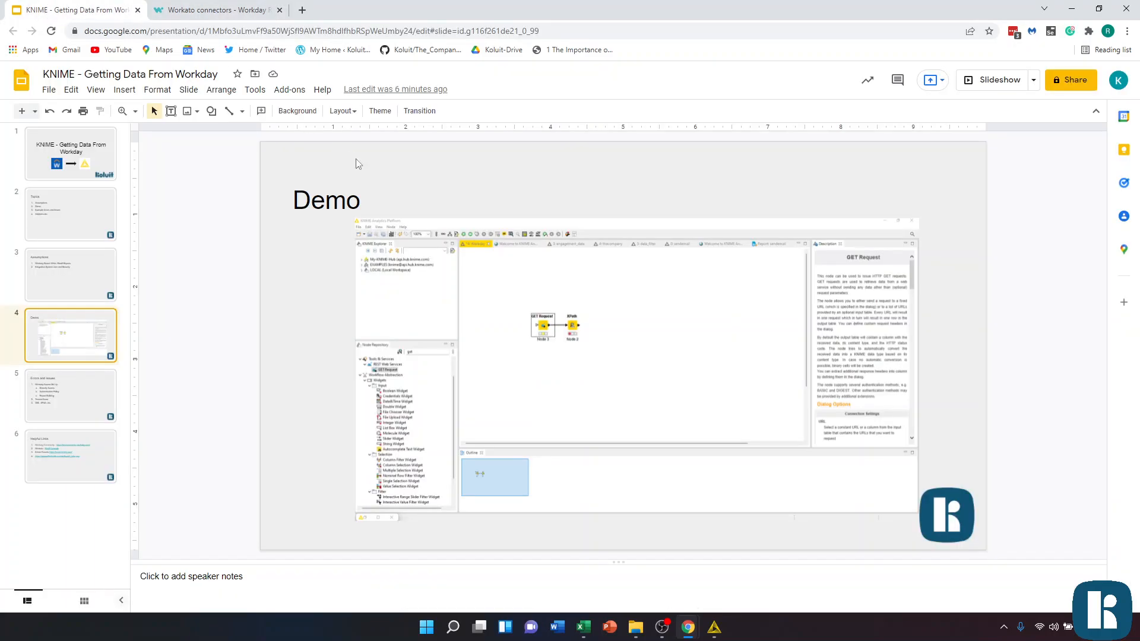
click(715, 629)
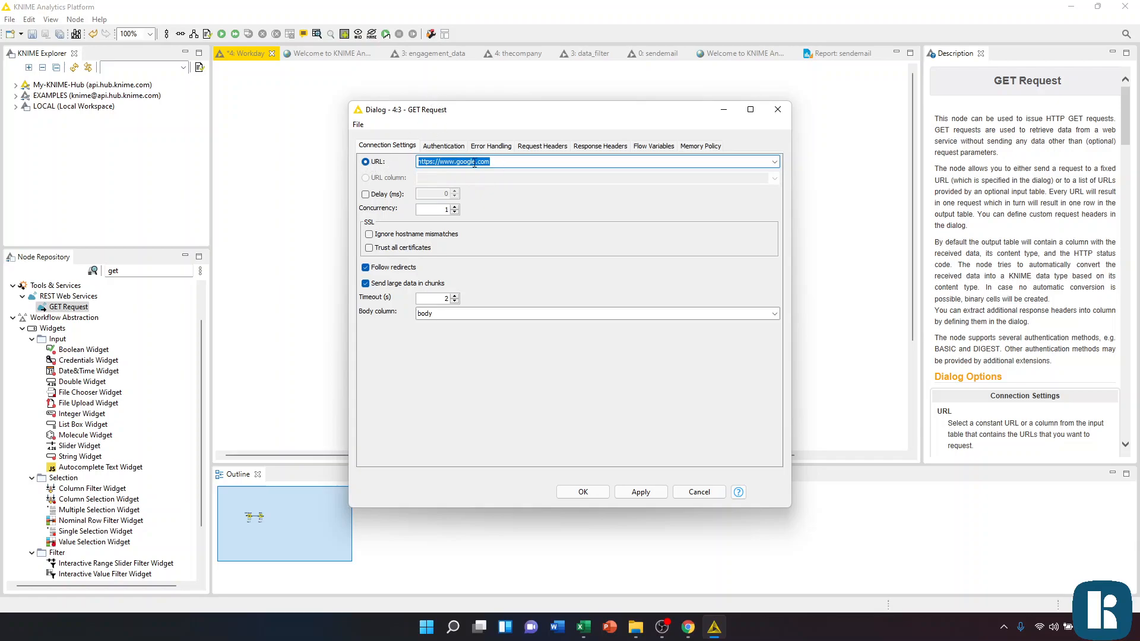
click(444, 147)
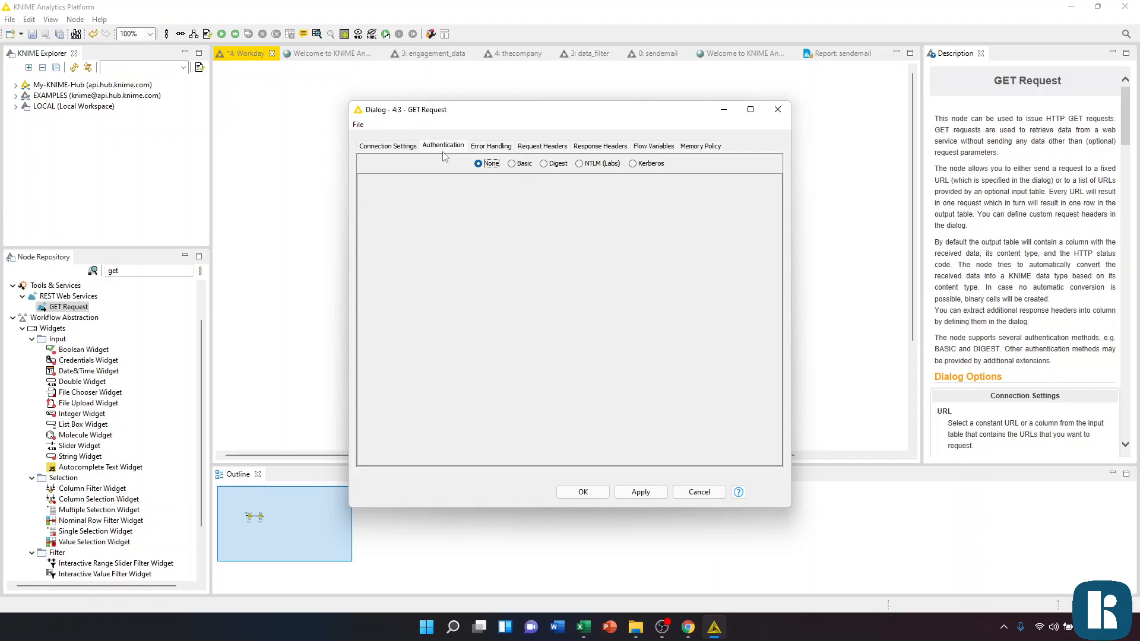
click(512, 164)
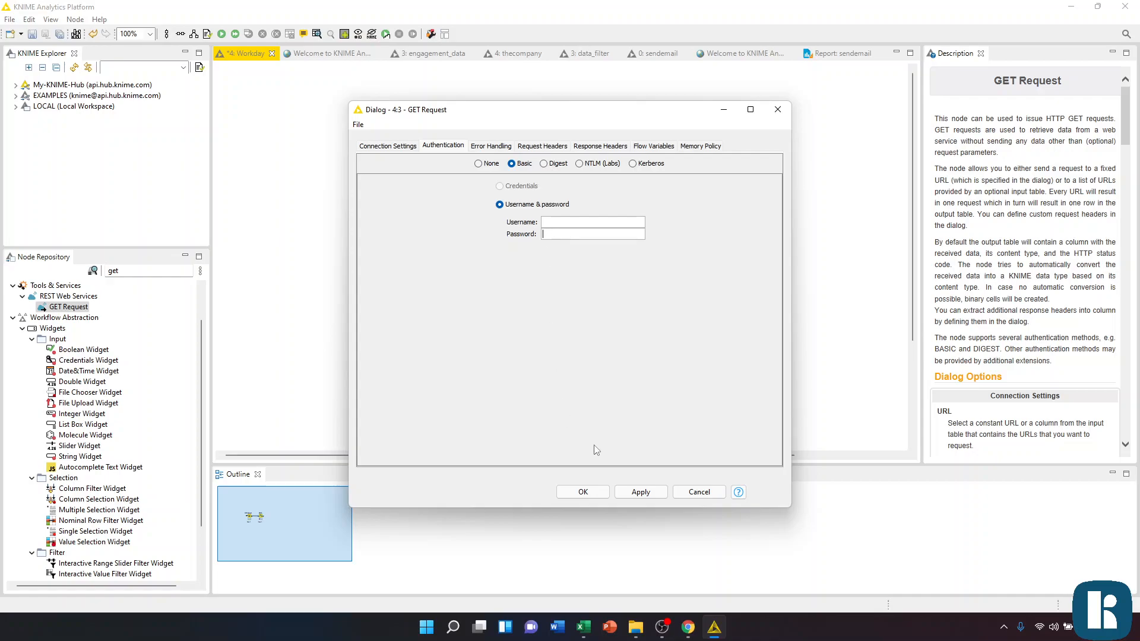
click(584, 495)
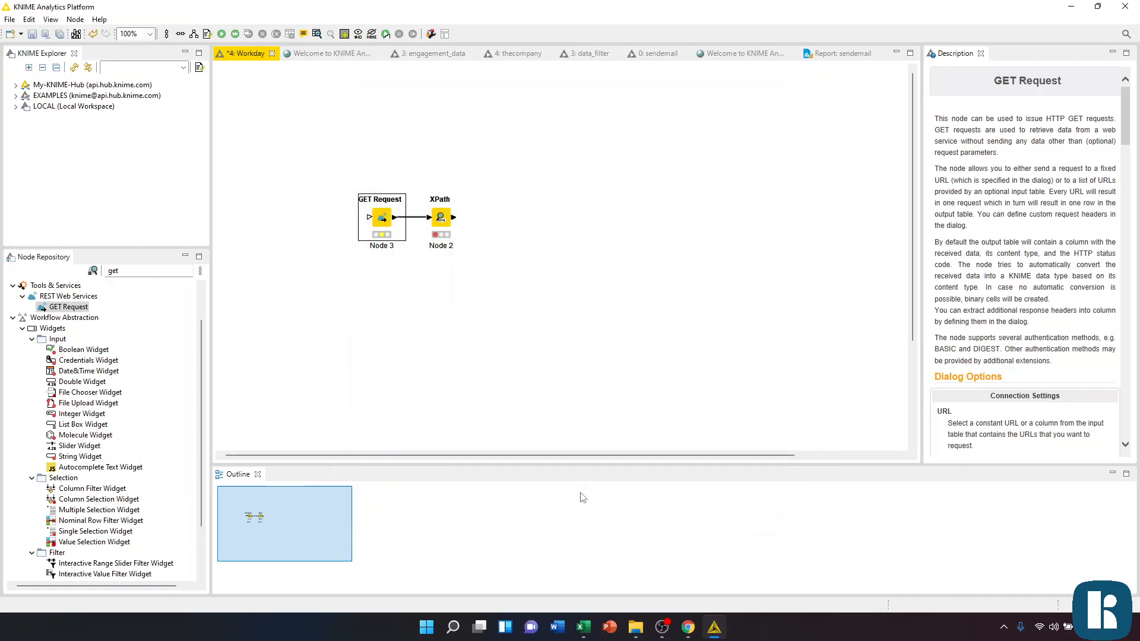
View the GET Request node's available actions, including its GET results output, and dismiss them
right_click(379, 214)
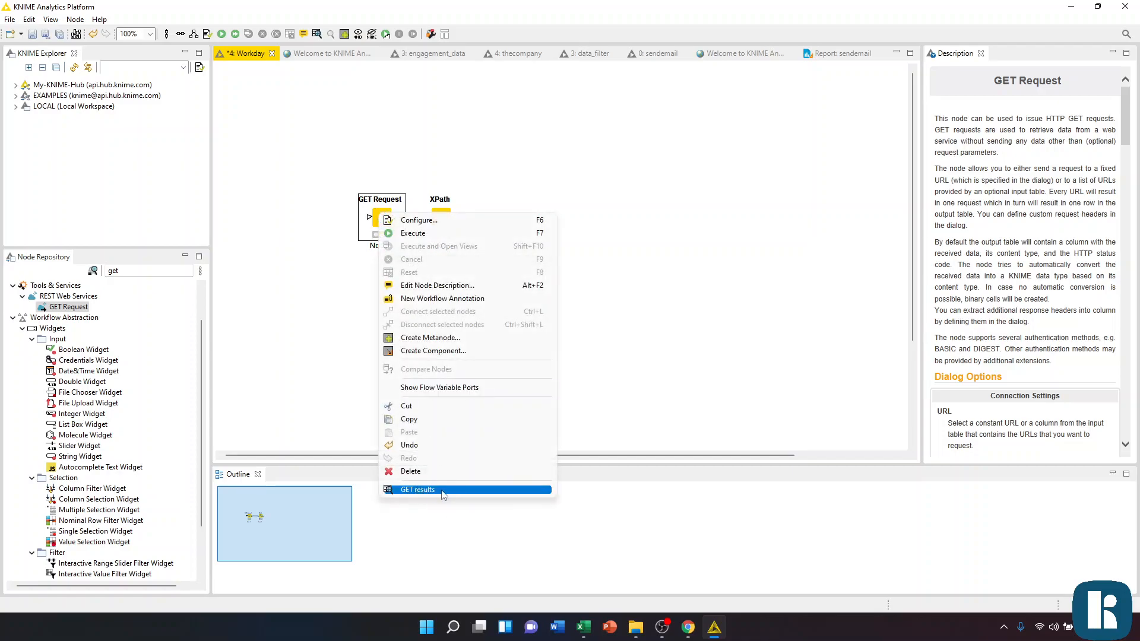
click(727, 310)
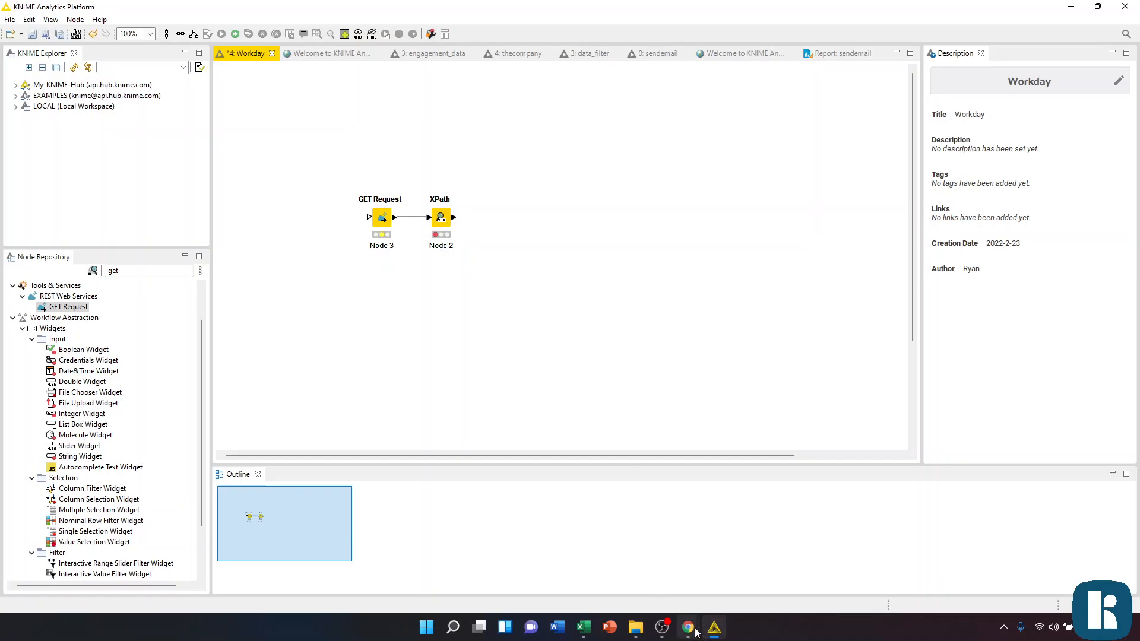
Switch to the KNIME - Getting Data From Workday presentation in Chrome and show the Errors and Issues slide
mouse_move(692, 630)
click(820, 577)
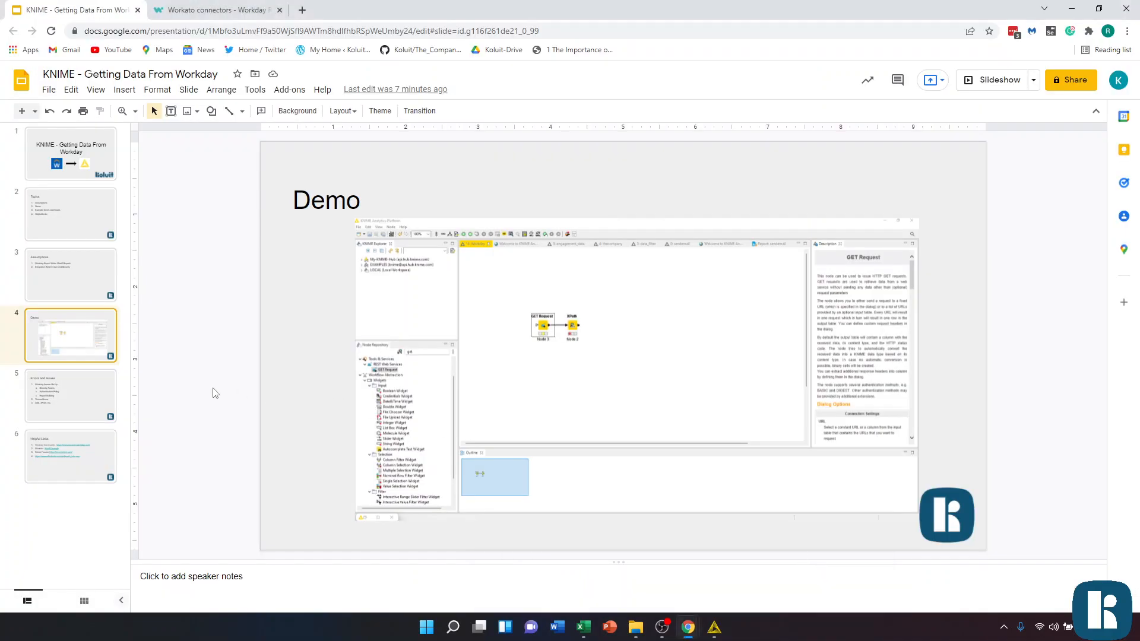
click(74, 404)
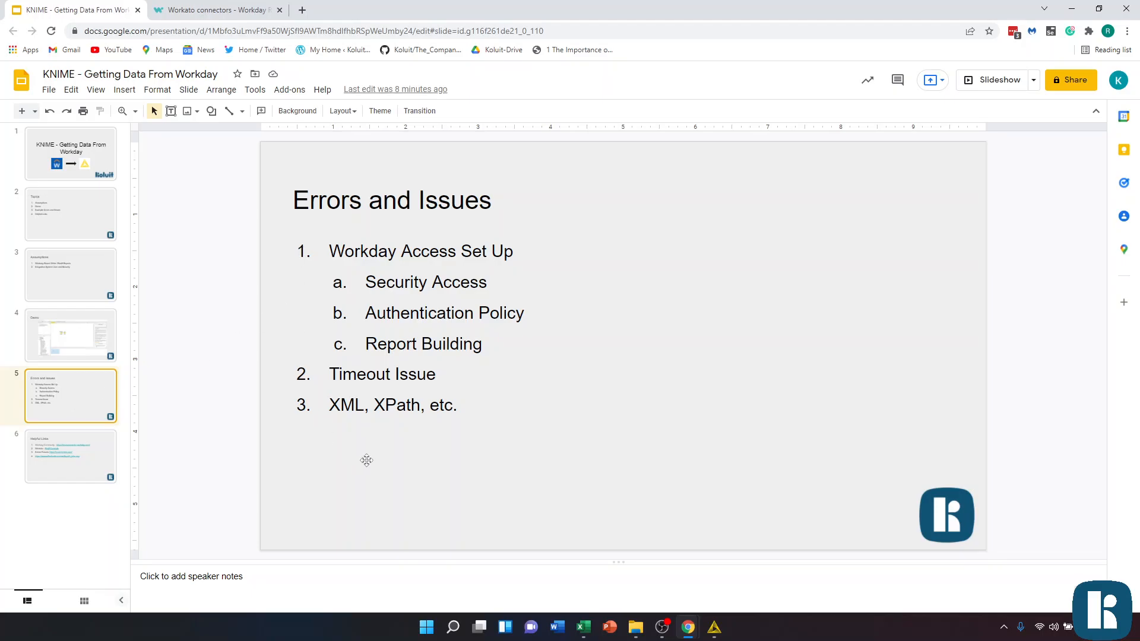
Return to KNIME and examine the timeout setting in the GET Request node's connection settings, closing the configuration when done
click(715, 627)
right_click(382, 217)
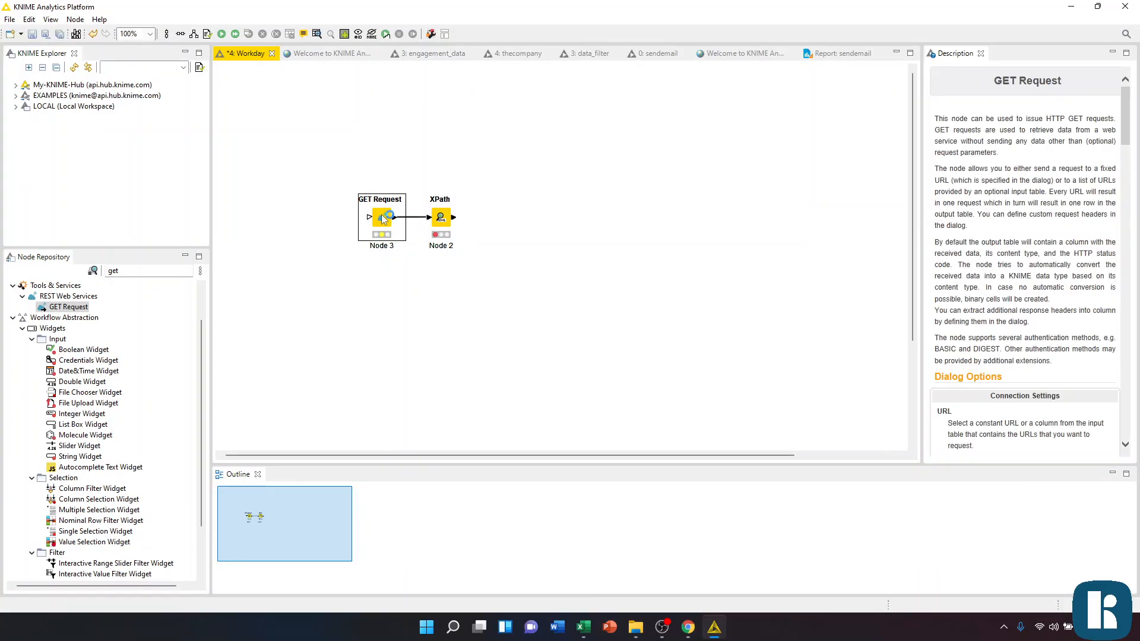
click(434, 224)
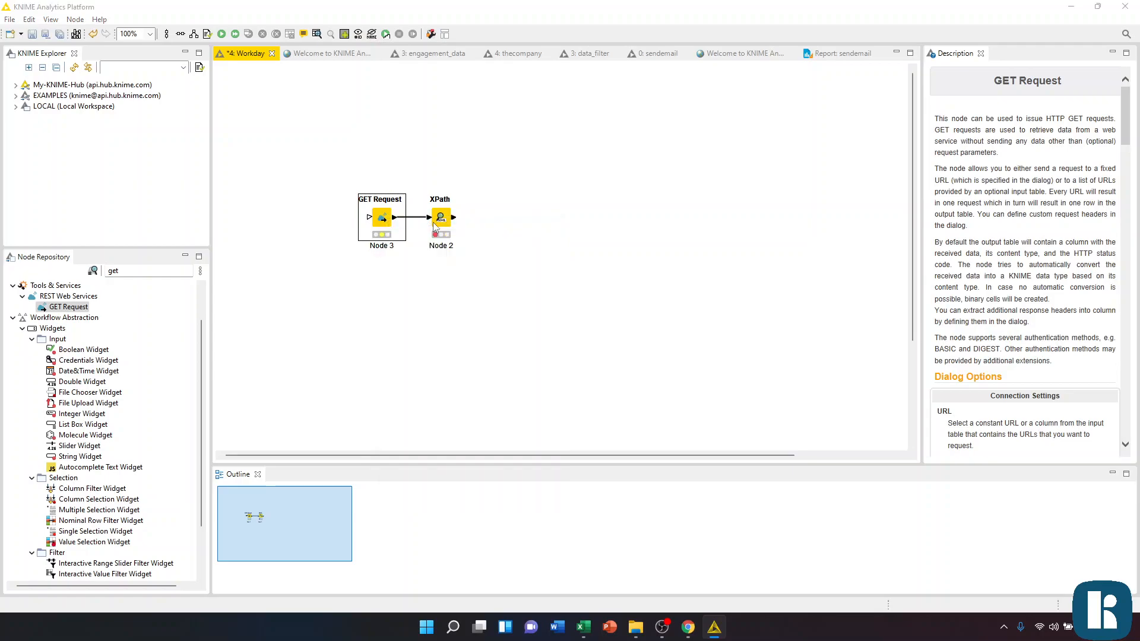
click(394, 146)
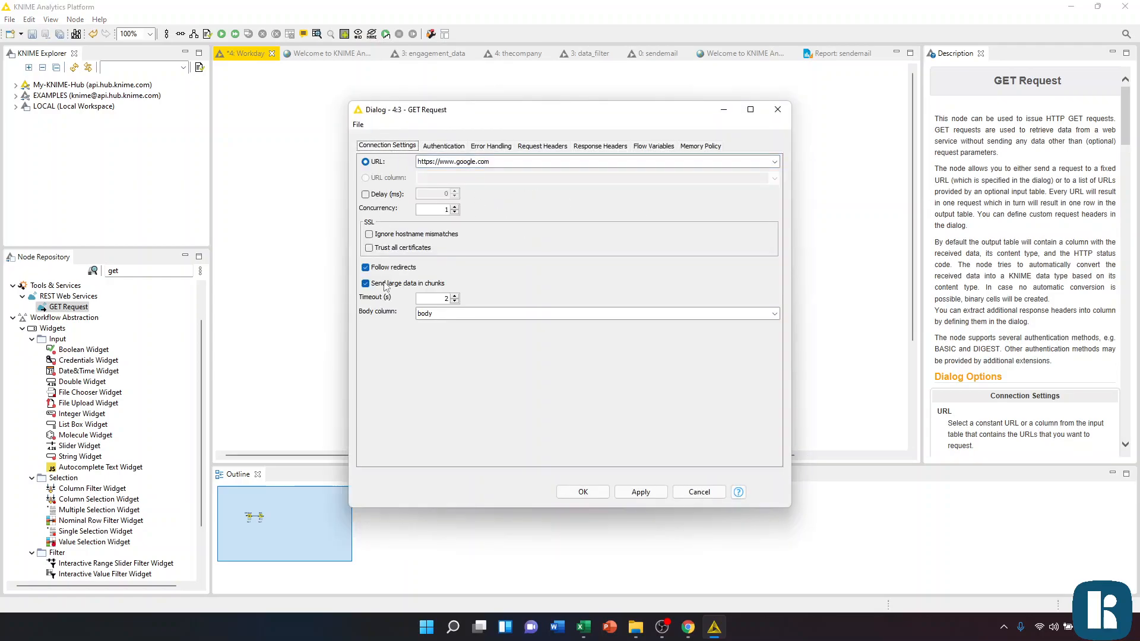
click(455, 296)
click(778, 110)
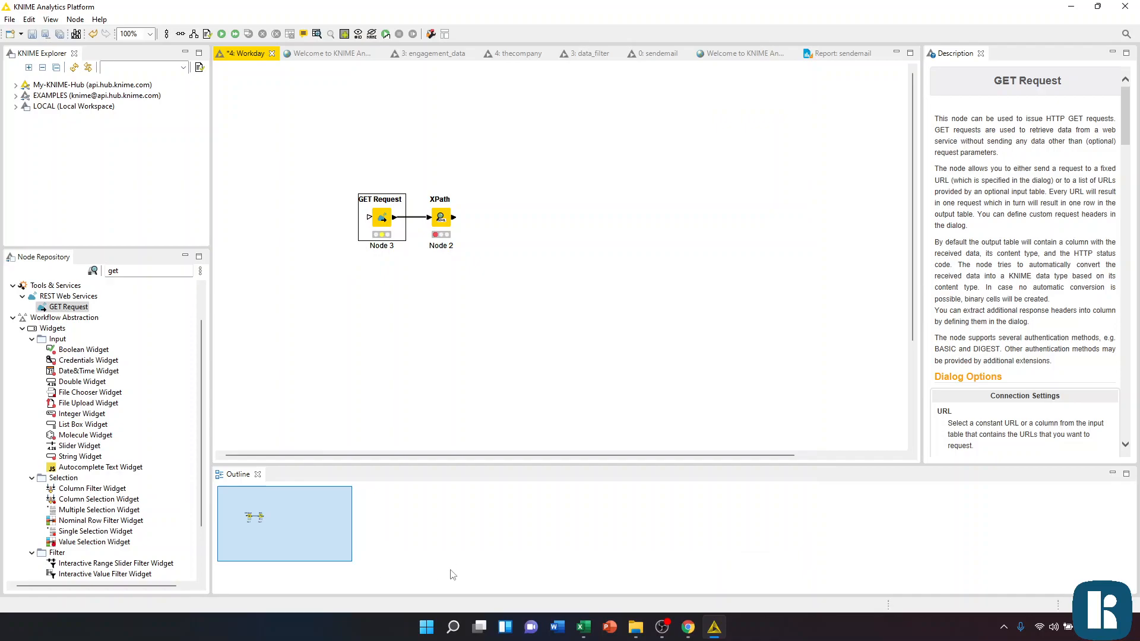
double_click(382, 220)
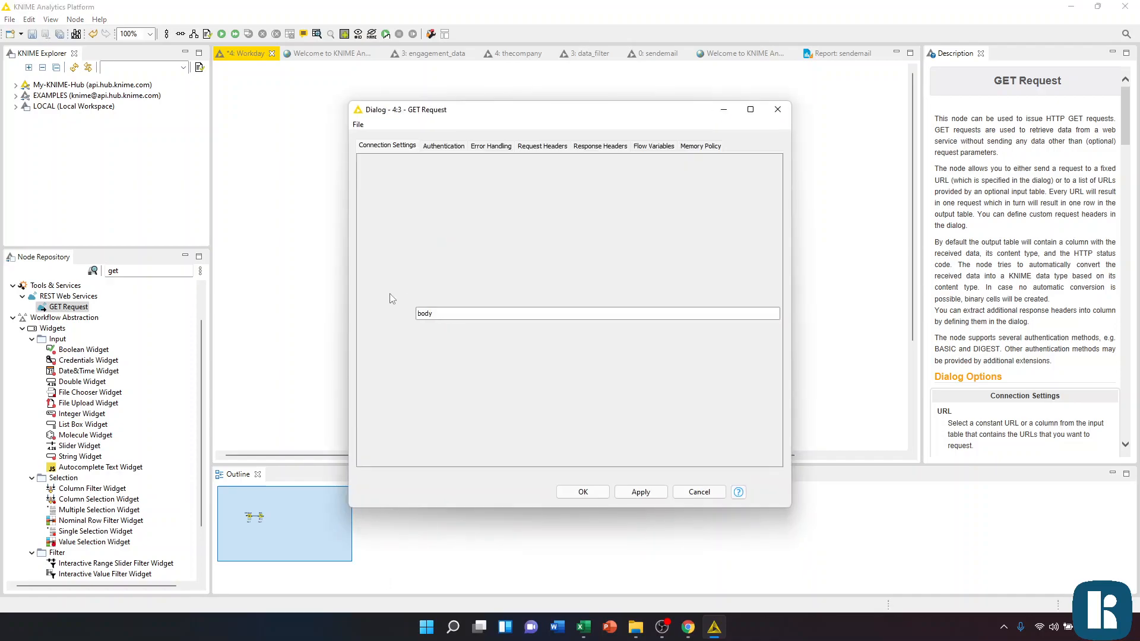
click(778, 109)
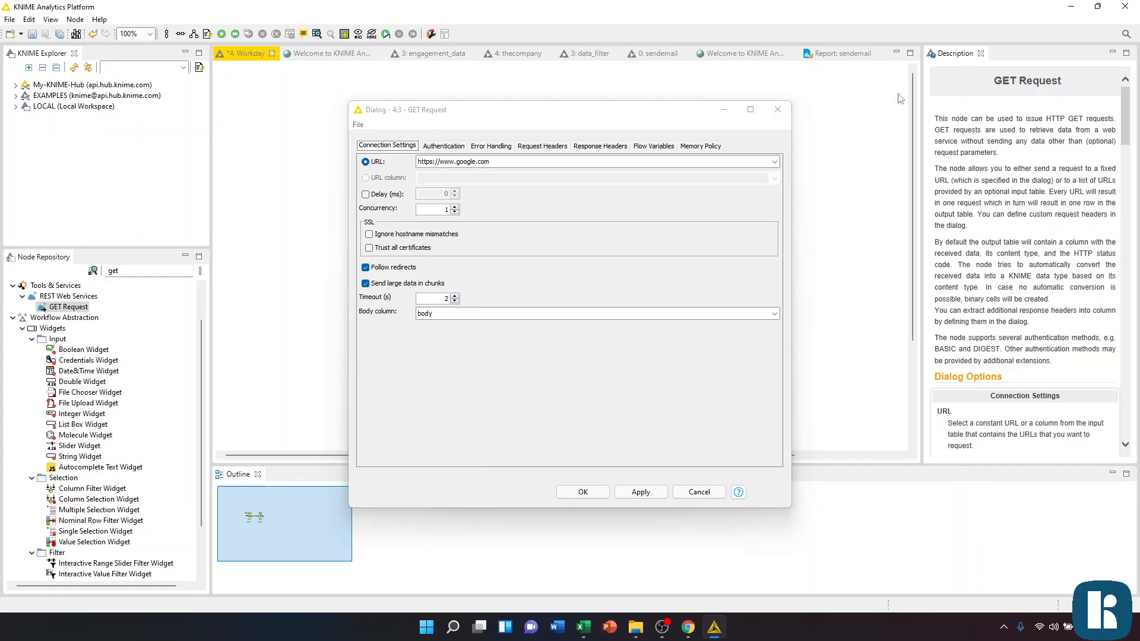
Minimize KNIME to return to the presentation and show the Helpful Links slide
click(1072, 9)
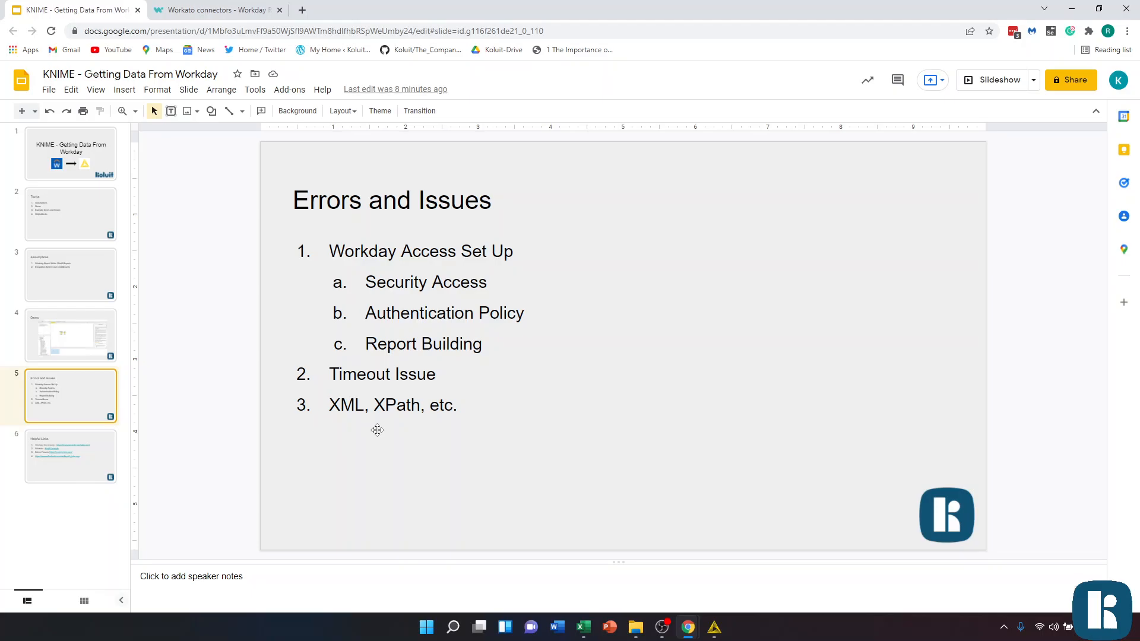
click(87, 475)
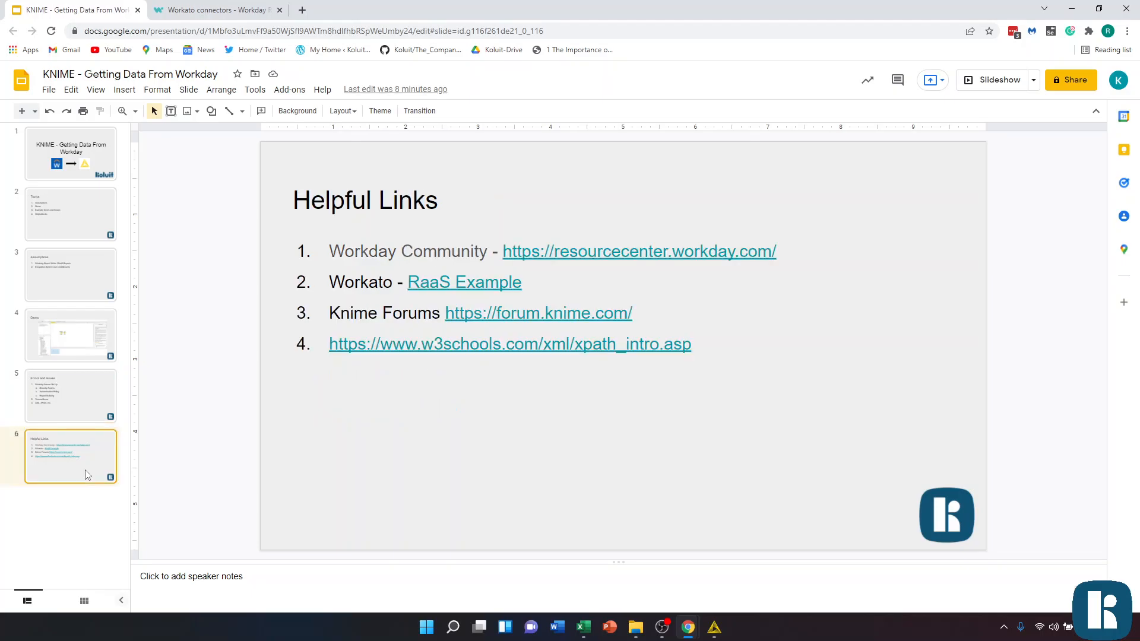